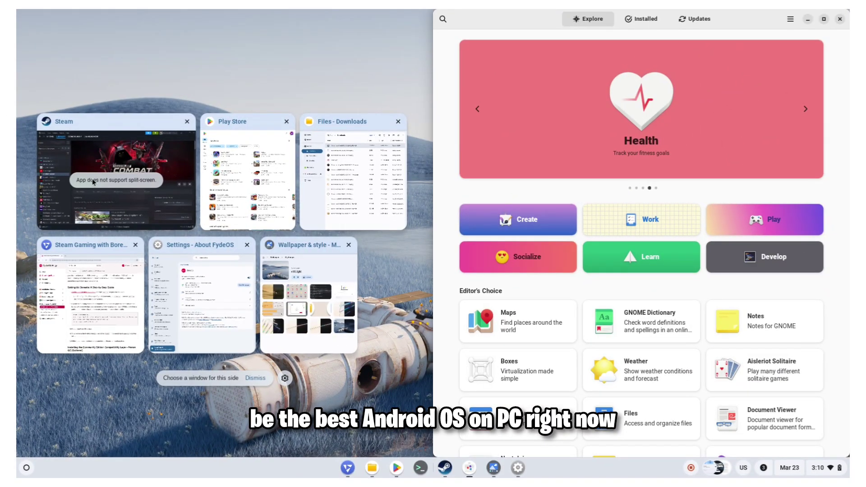
Browse the Bluetooth and Accounts Settings sections, ending on the Wallpaper and style page.
left_click(226, 178)
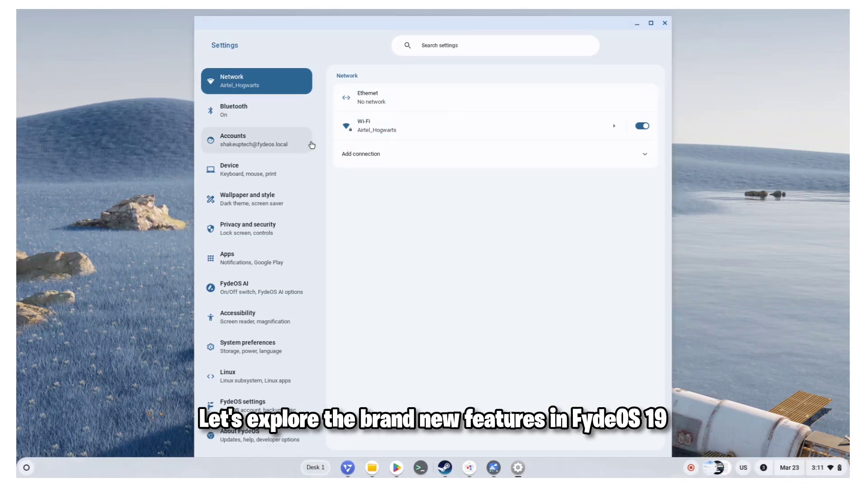
left_click(271, 111)
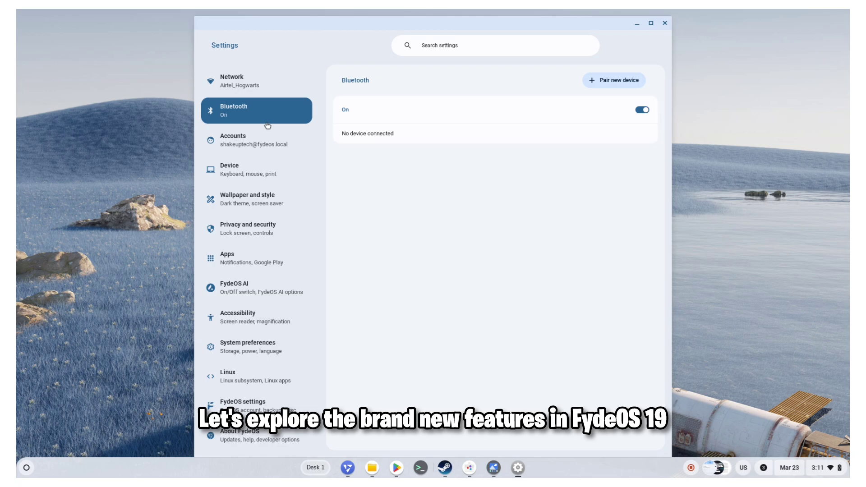
left_click(284, 142)
left_click(264, 203)
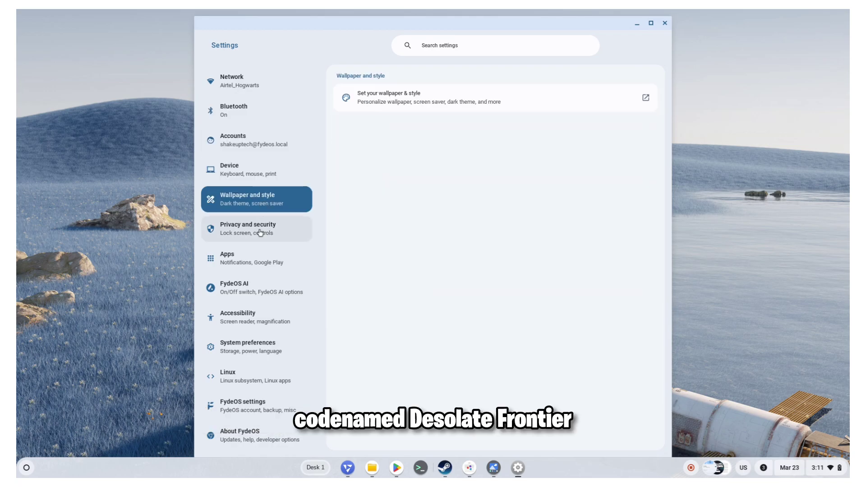
scroll(253, 352, "down", 1)
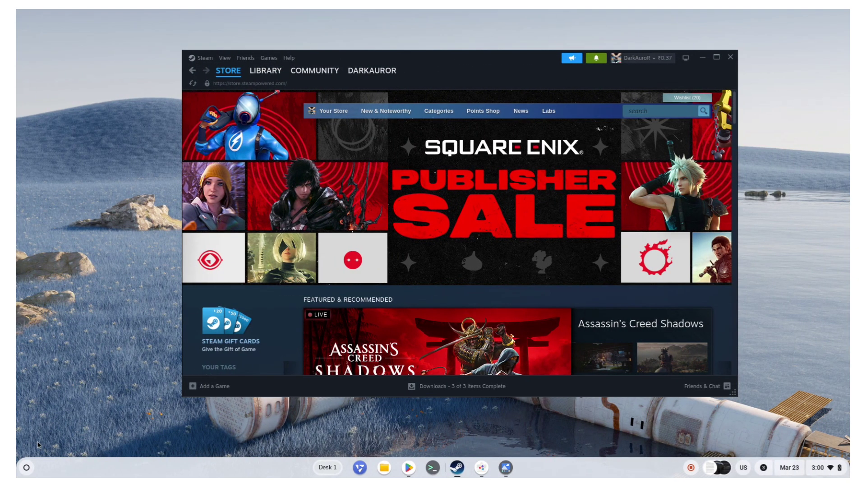
left_click(27, 468)
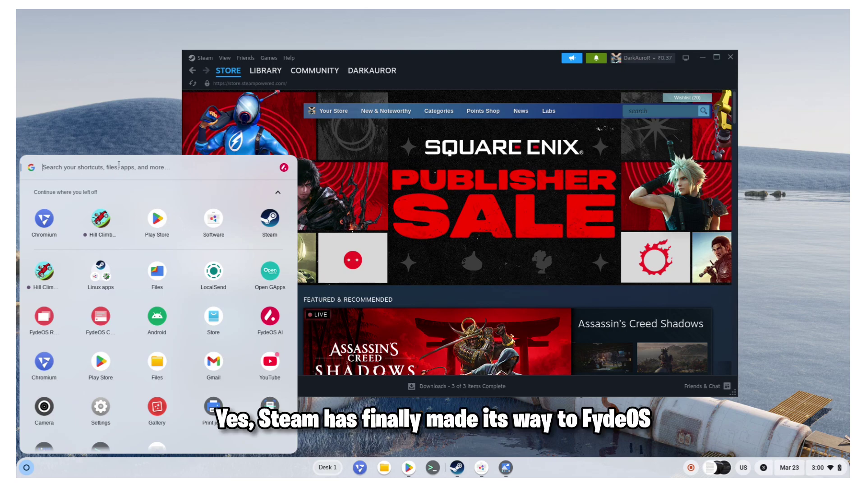
type("stea")
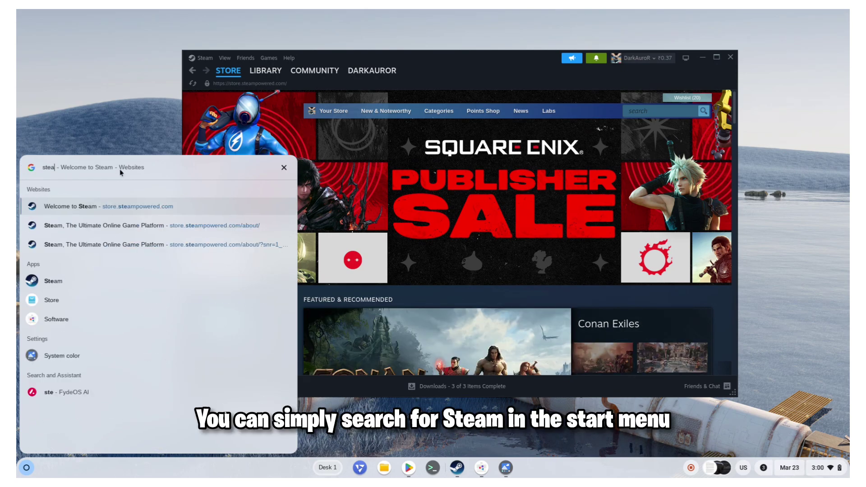
type("m")
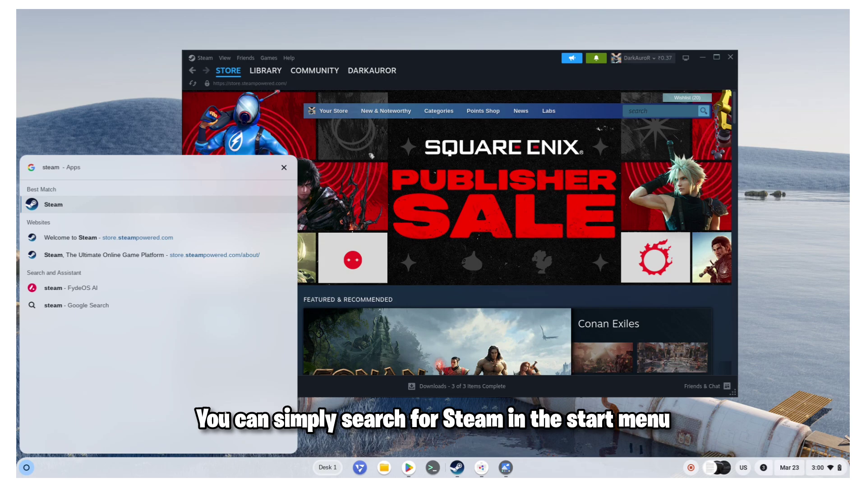
key("Return")
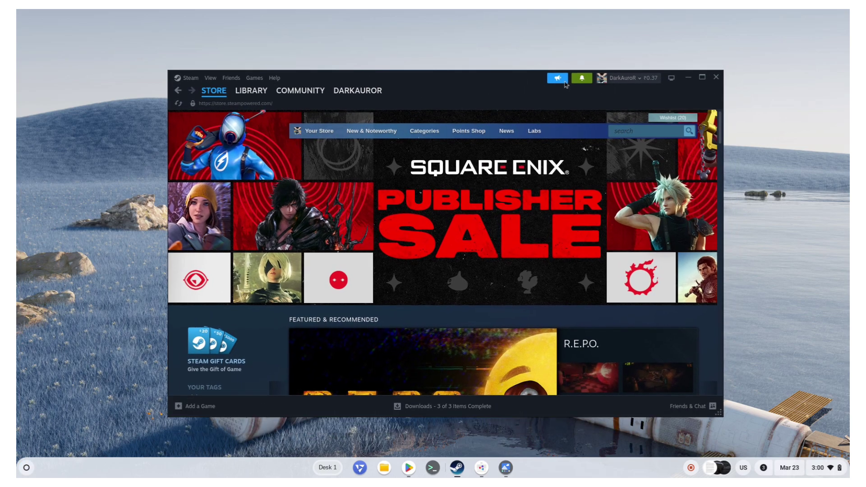
Minimize the Steam store, open GNOME Software and scroll through its Explore page of featured apps.
left_click(688, 79)
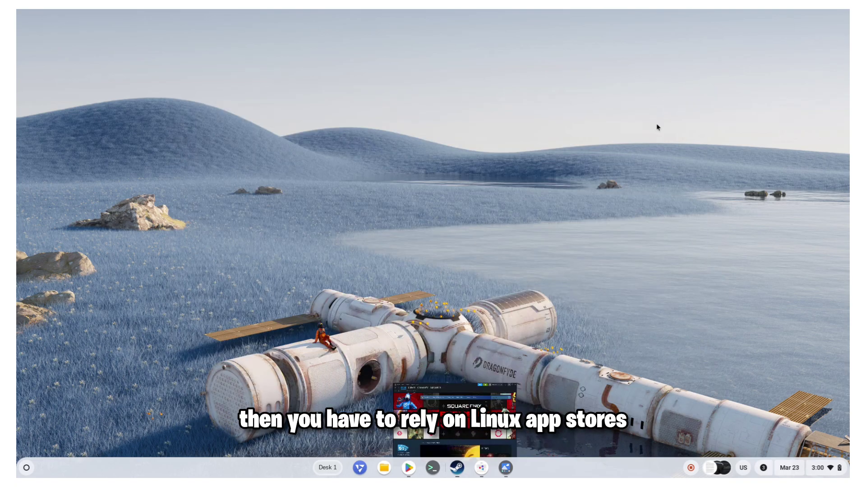
left_click(483, 469)
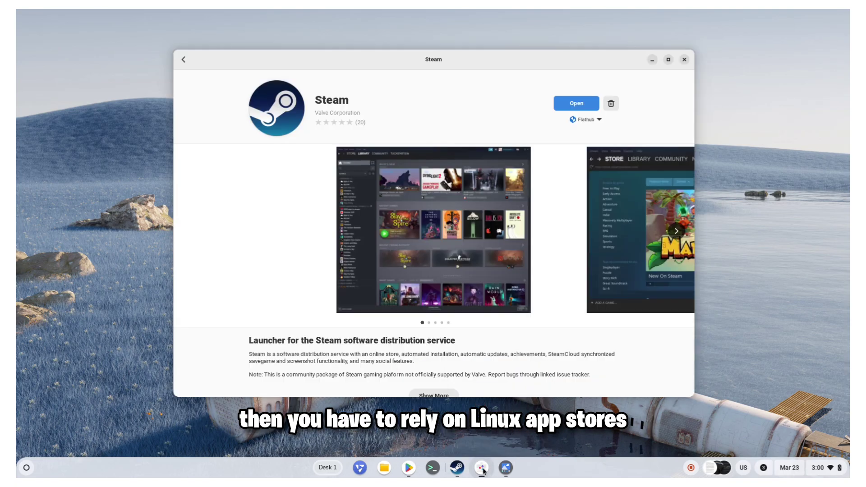
left_click(184, 60)
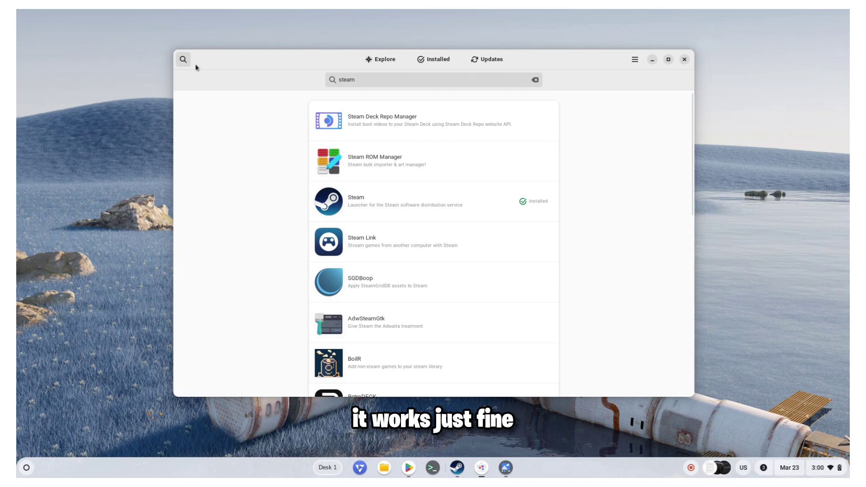
left_click(381, 60)
scroll(391, 199, "down", 10)
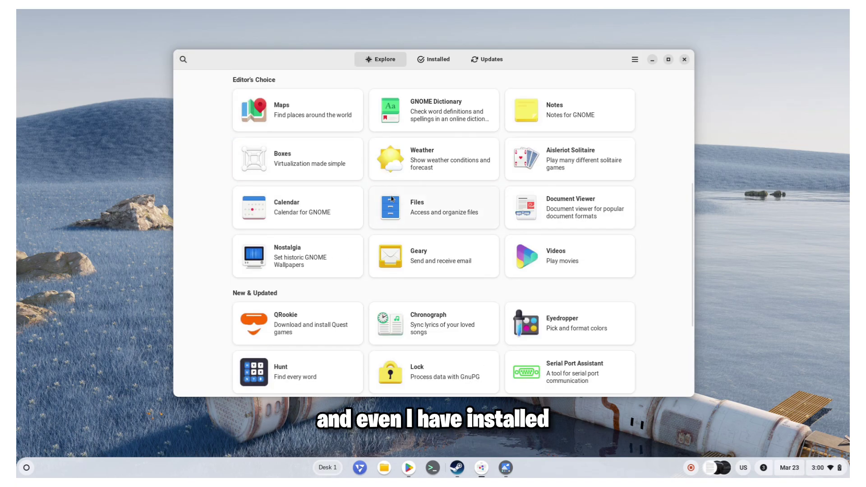
scroll(391, 199, "up", 5)
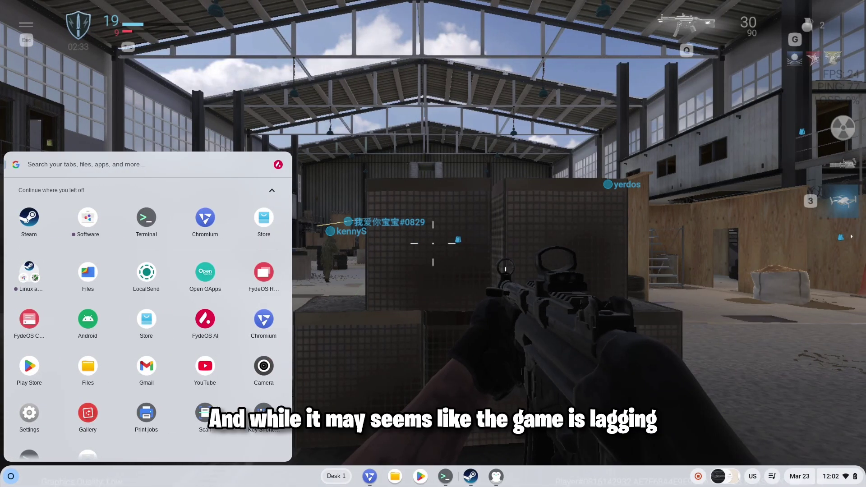
Close the launcher, aim down sights briefly, then walk forward through the warehouse building.
left_click(522, 329)
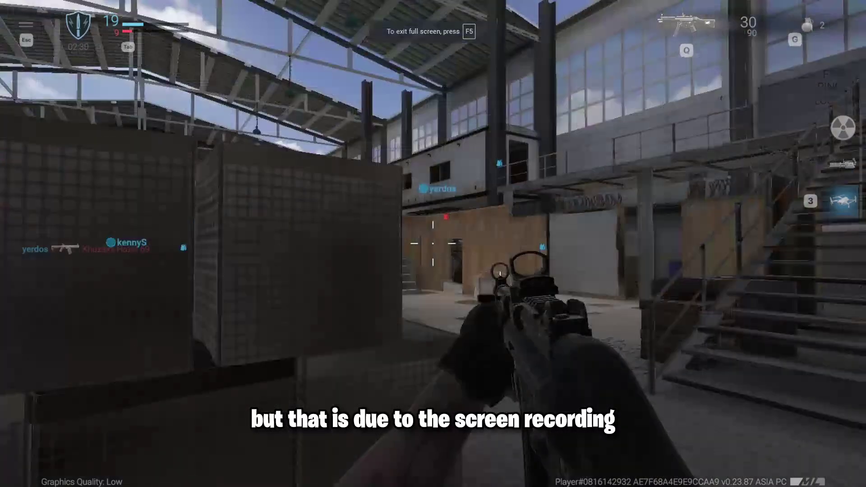
right_click(433, 243)
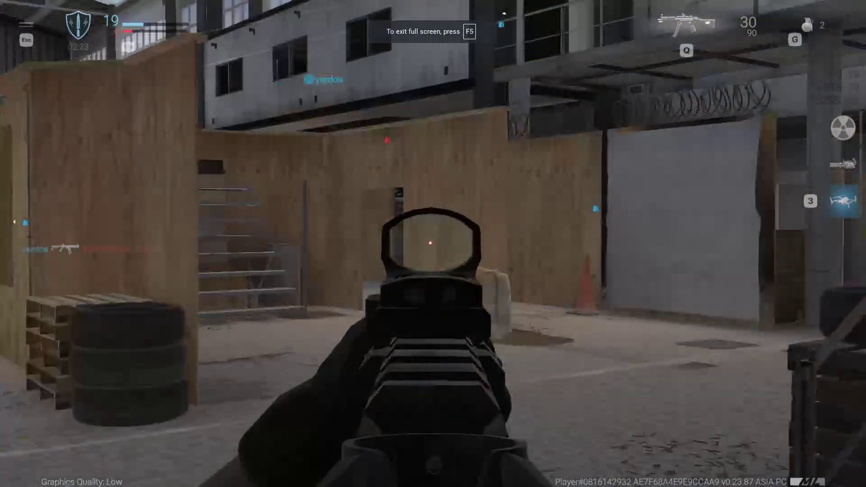
right_click(433, 244)
key("w")
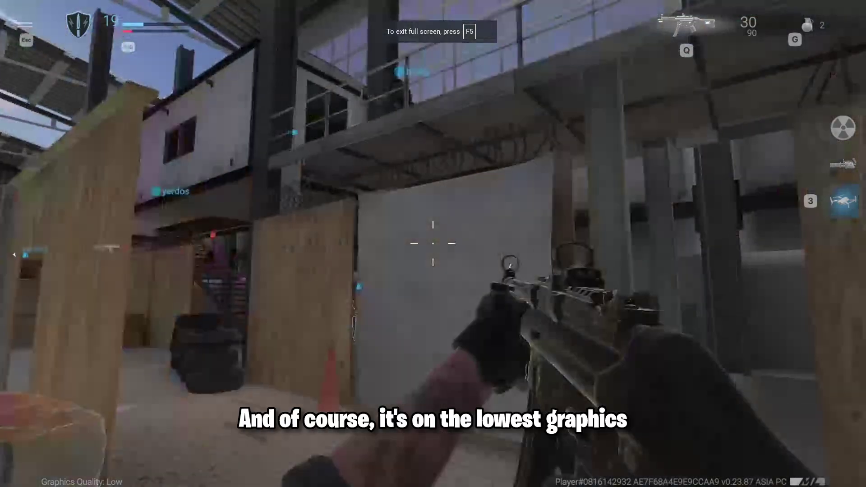
key("w")
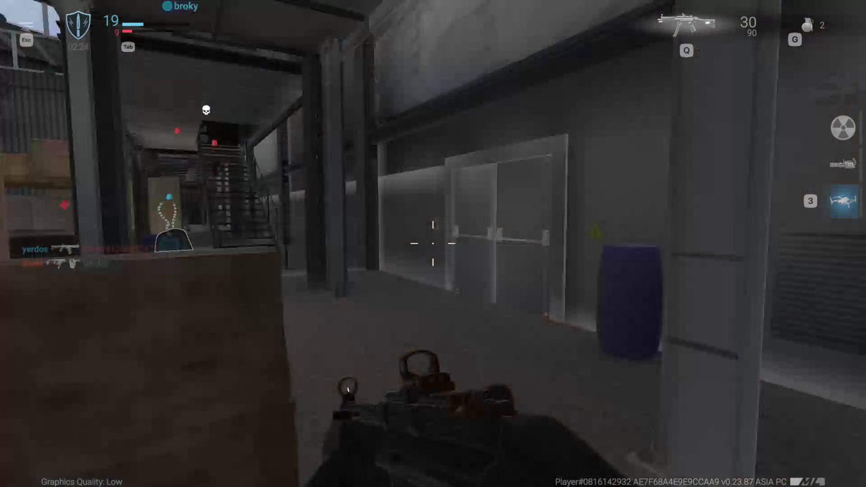
key("w")
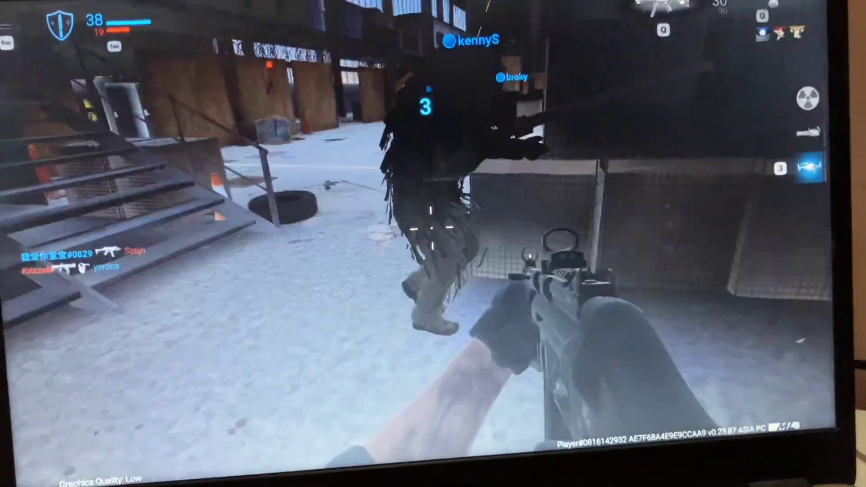
key("w")
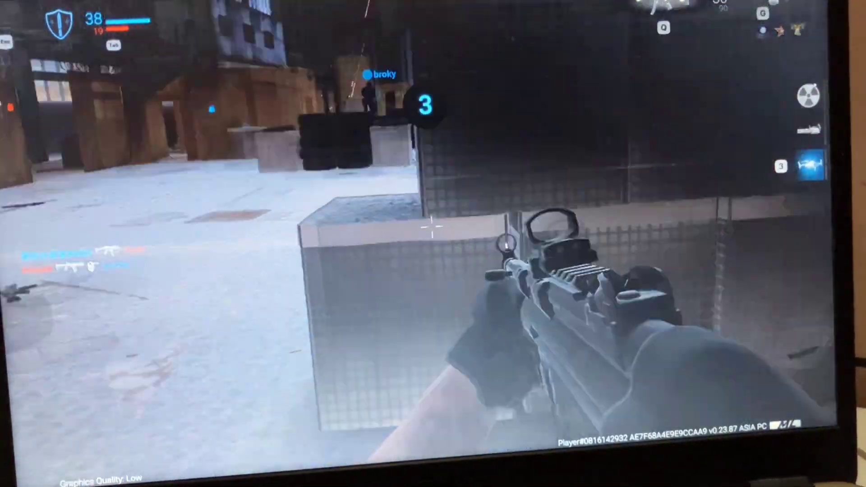
key("w")
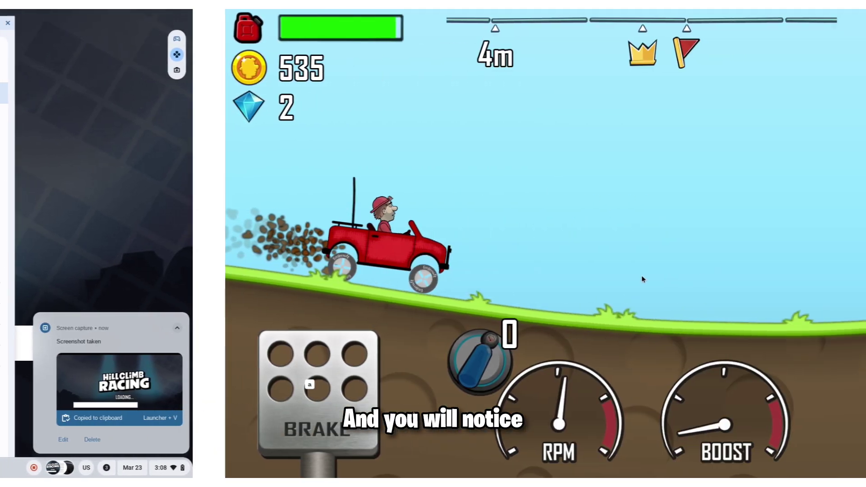
Accelerate the red car with D past 40 m, collecting coins up to 570.
key("d")
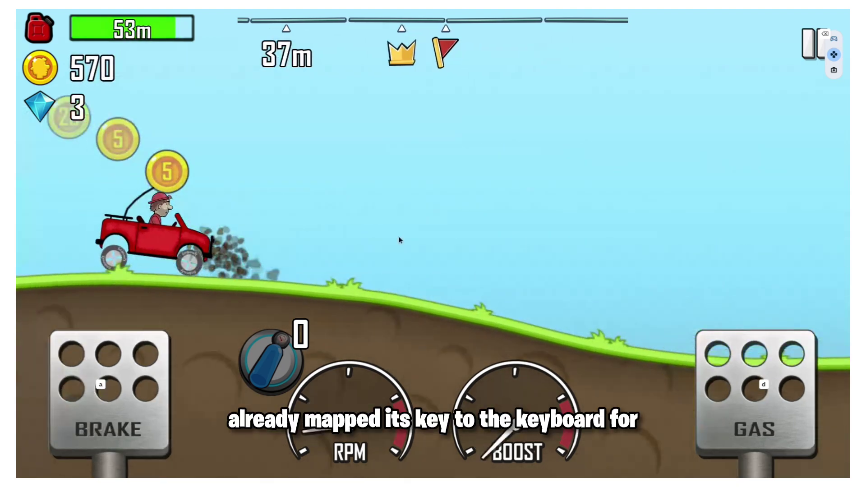
Map a W-key control onto the GAS pedal in the game dashboard and drive forward with W.
left_click(435, 15)
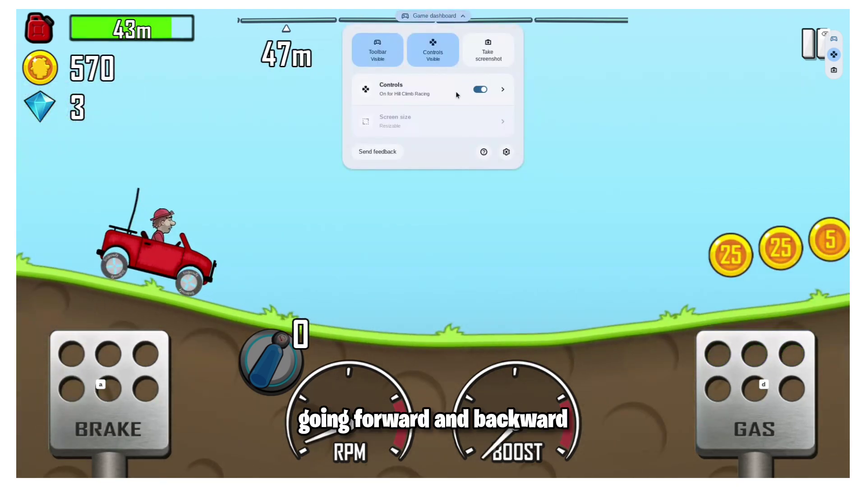
left_click(433, 91)
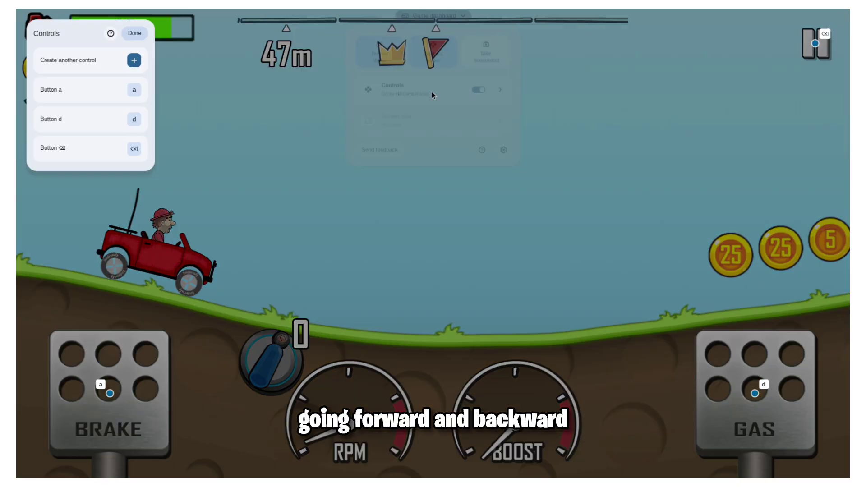
left_click(135, 60)
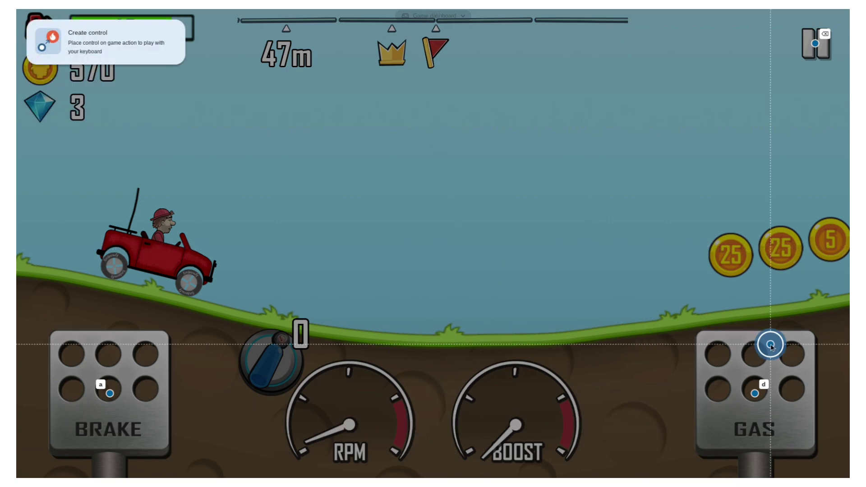
left_click(758, 391)
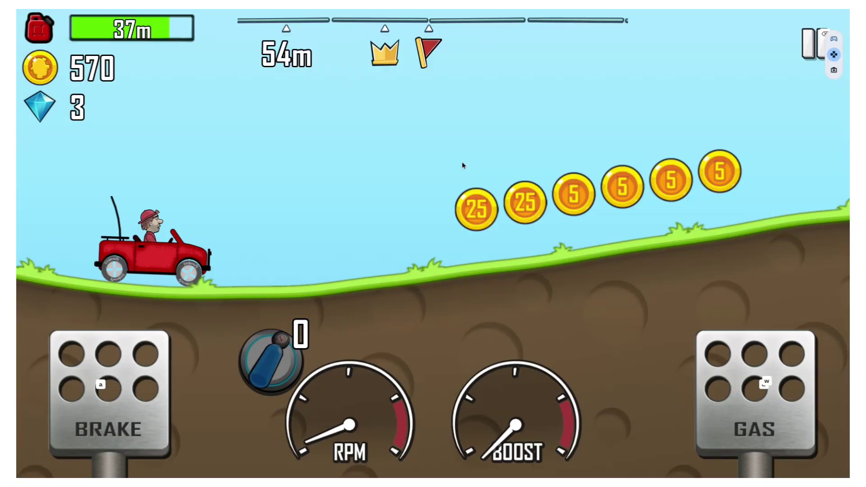
key("w")
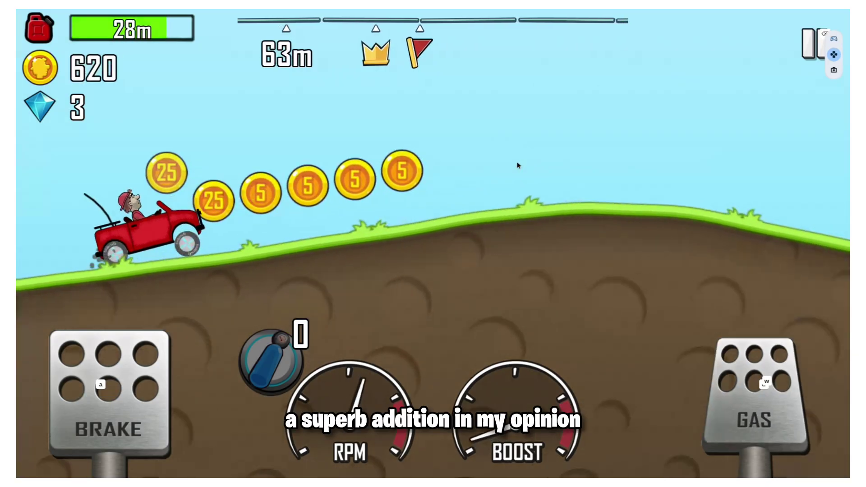
key("w")
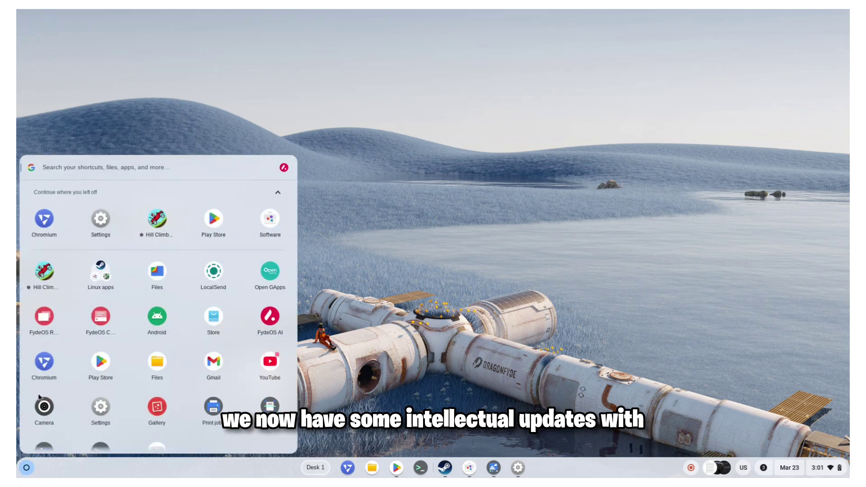
Launch FydeOS AI, show its sidebar and scroll through the Discover gallery of assistants.
left_click(269, 320)
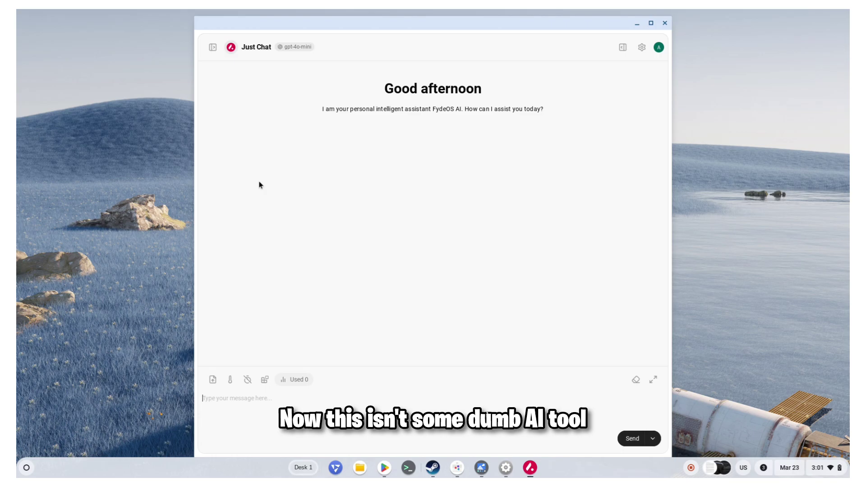
left_click(213, 48)
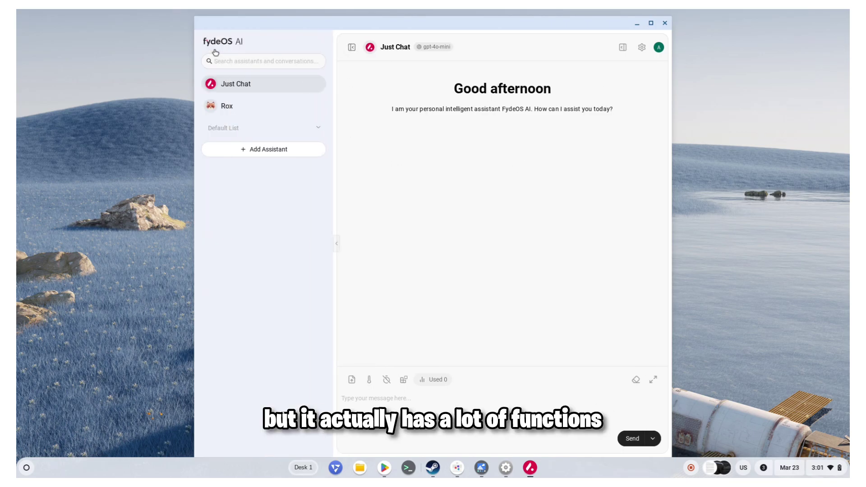
left_click(274, 154)
scroll(479, 346, "down", 2)
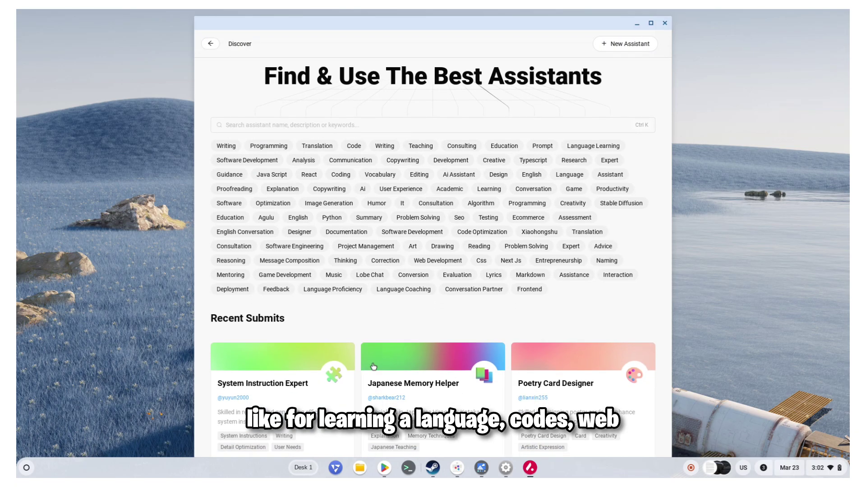
scroll(479, 346, "down", 7)
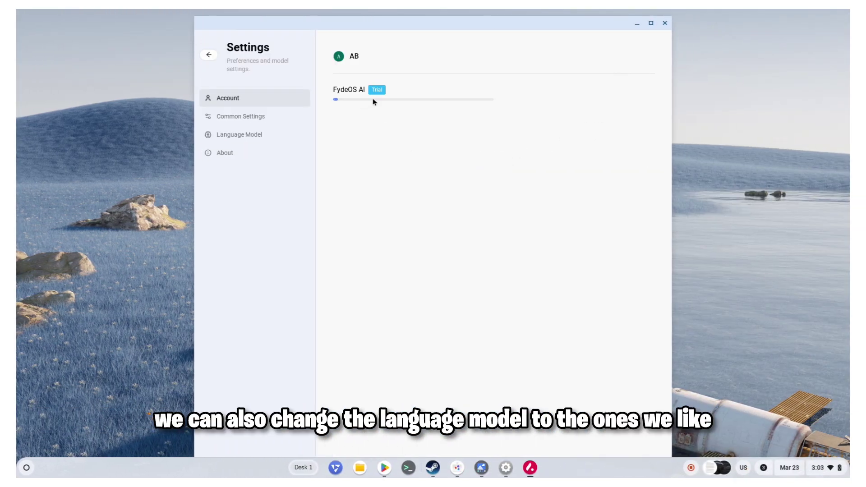
Open Common Settings > Language Model and scroll down to the DeepSeek provider section.
left_click(258, 118)
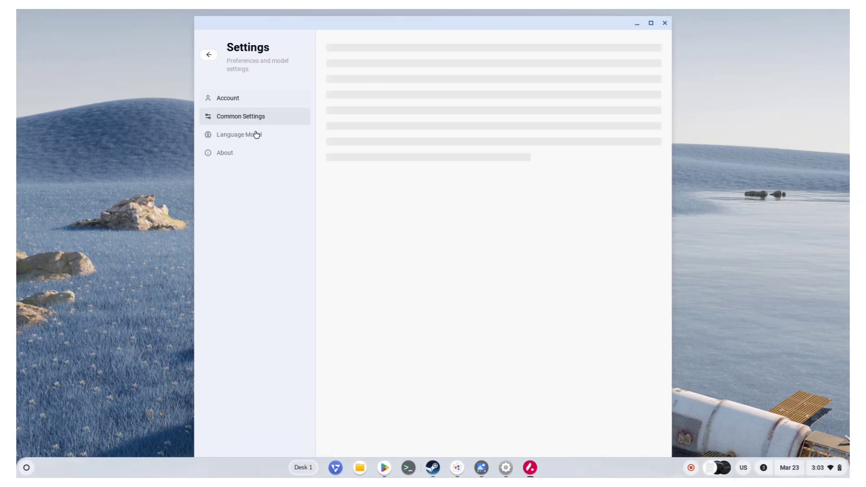
left_click(257, 136)
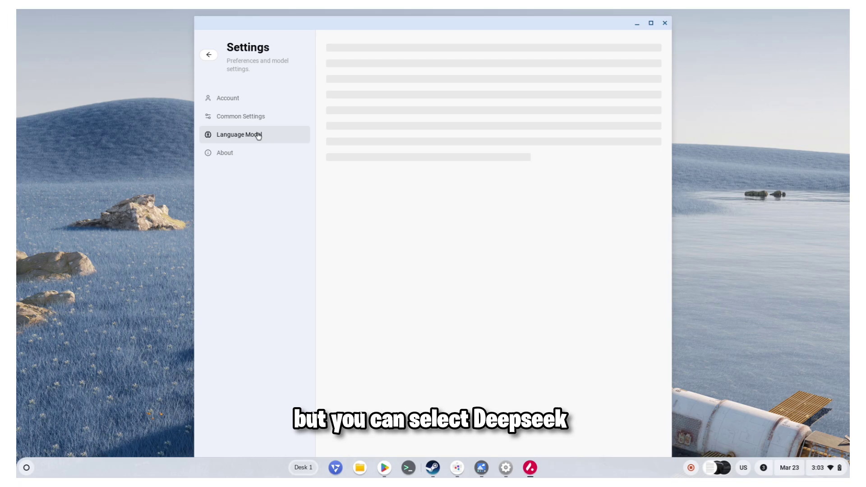
scroll(433, 271, "down", 1)
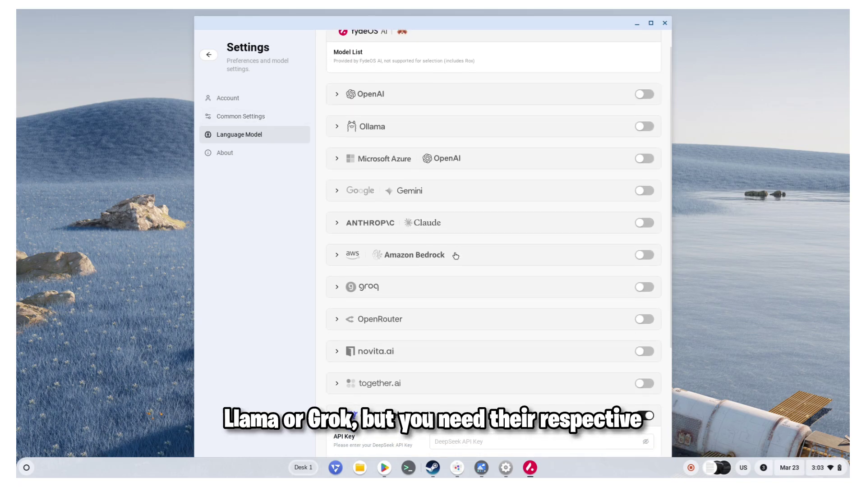
scroll(438, 302, "down", 4)
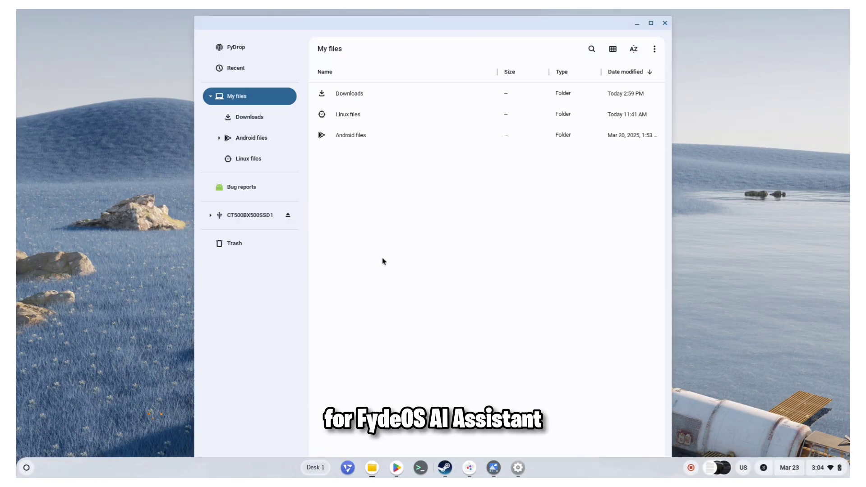
Open Downloads and send sample.pdf to the assistant with Open with FydeOS AI.
double_click(363, 96)
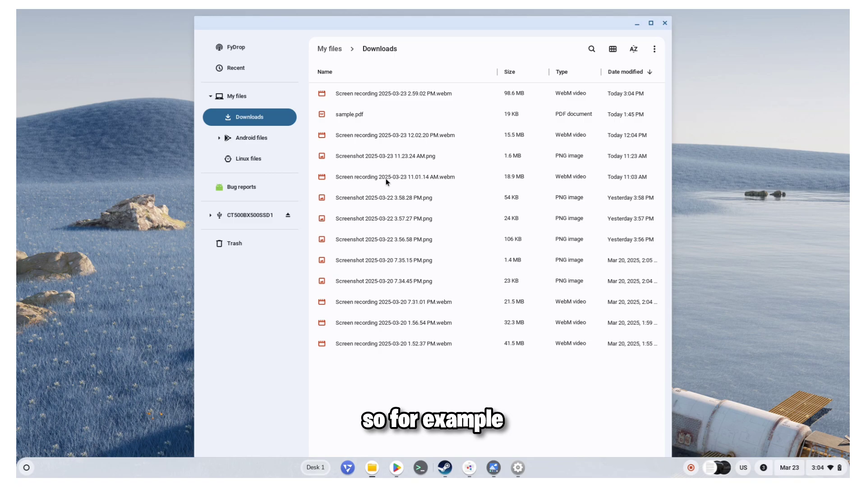
left_click(371, 118)
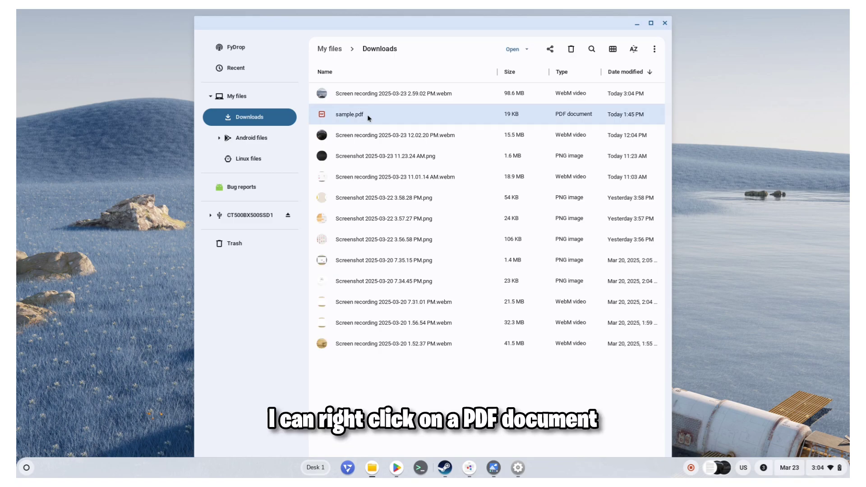
right_click(369, 118)
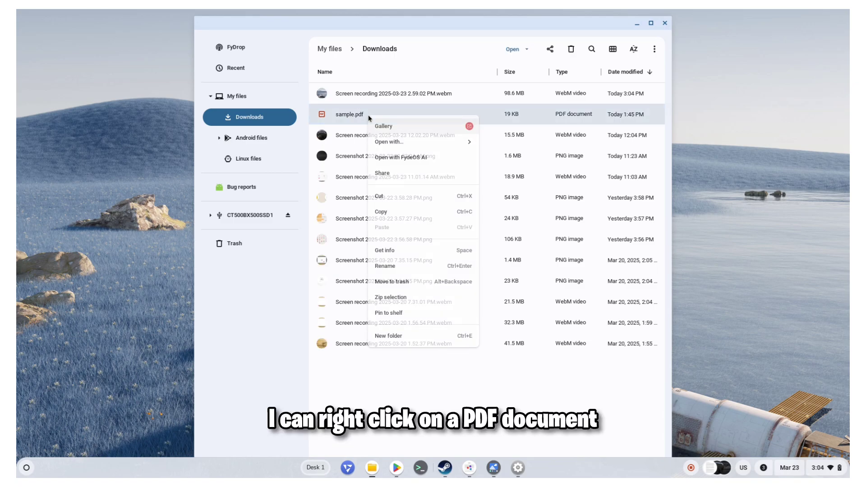
left_click(396, 159)
Send the message 'summarize' to FydeOS AI with sample.pdf attached.
type("summar")
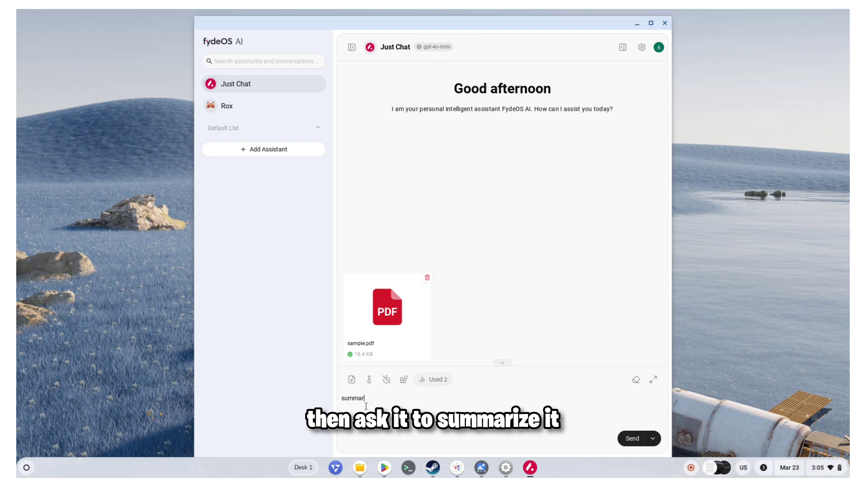
type("ize")
key("Return")
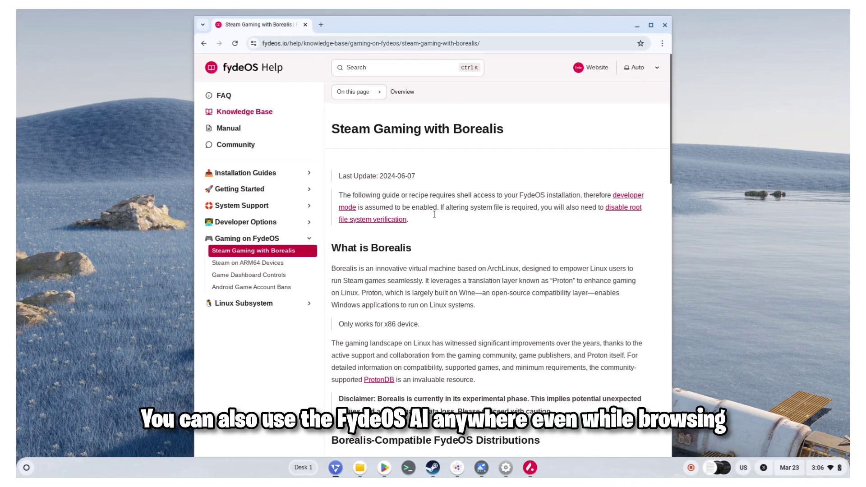
Copy the 'What is Borealis' heading and ask the Just Chat pill about it.
right_click(402, 250)
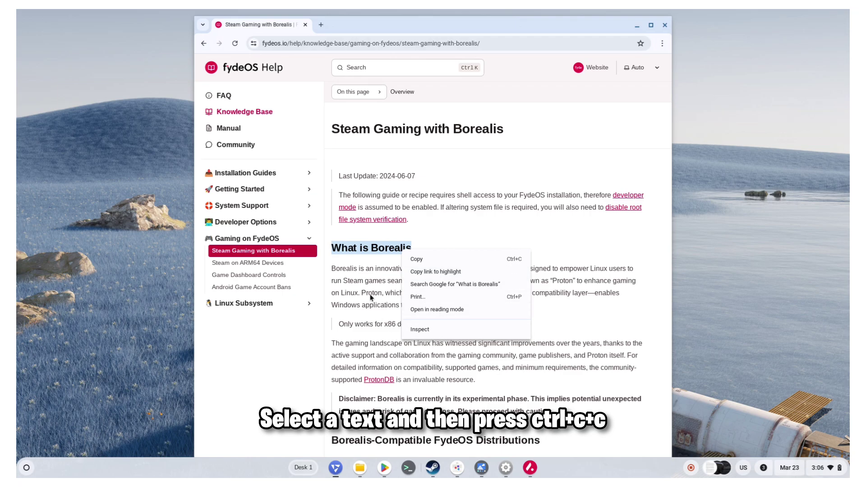
left_click(370, 263)
key("ctrl+c")
key("ctrl+c")
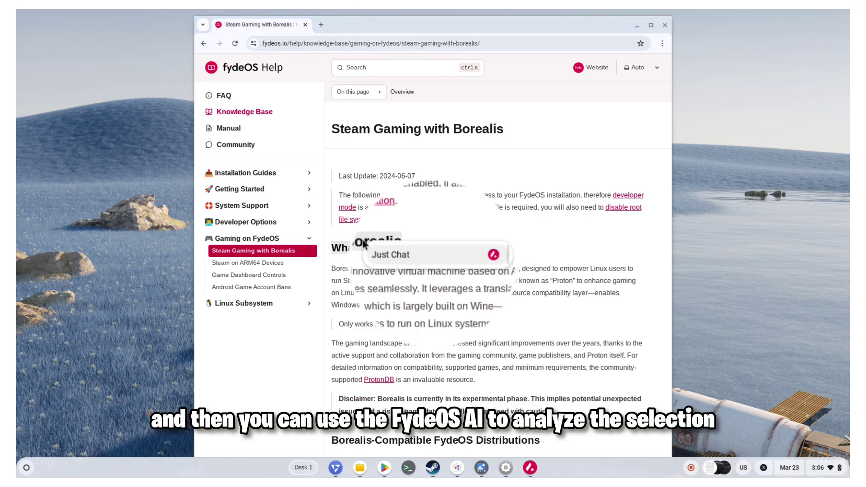
left_click(411, 256)
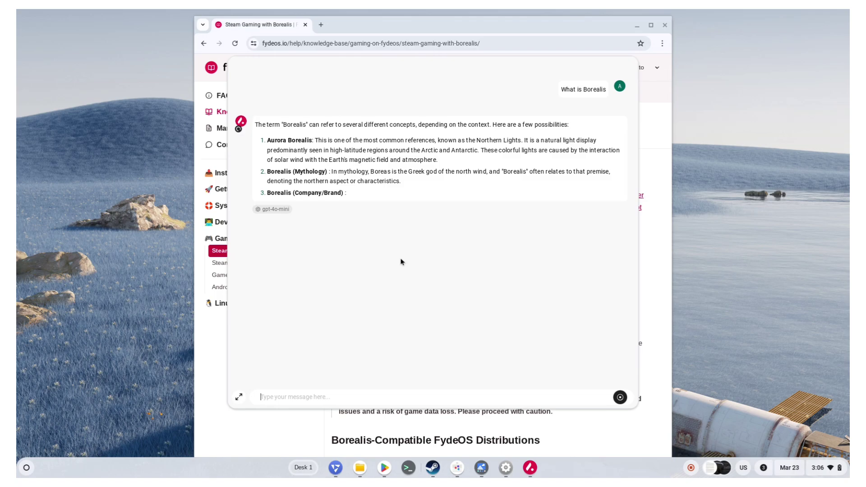
key("Escape")
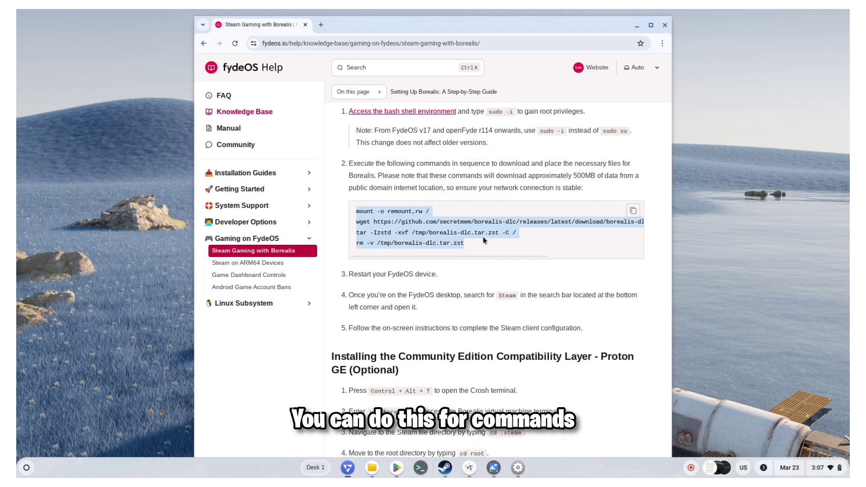
Ask Just Chat to explain the copied Borealis download commands and review the answer.
left_click(495, 247)
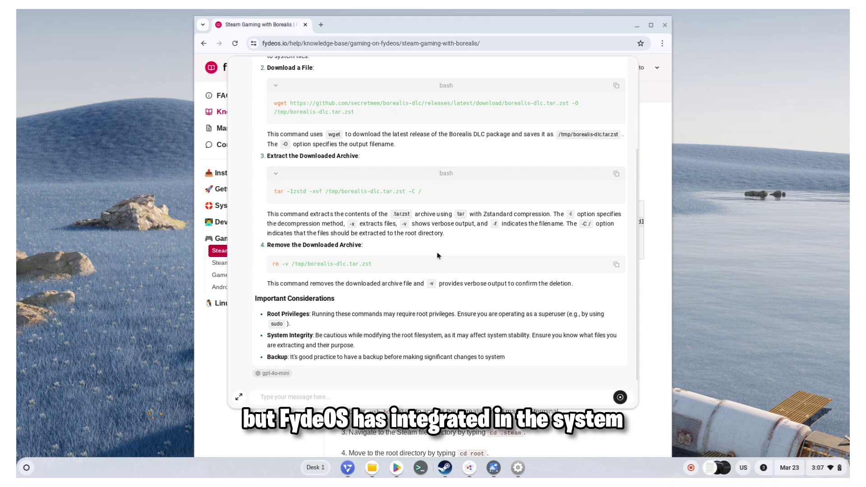
scroll(438, 254, "up", 3)
scroll(439, 254, "up", 5)
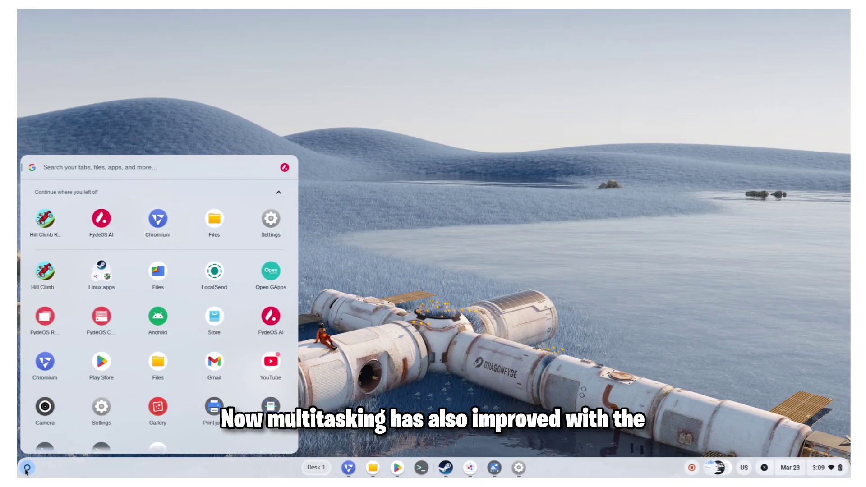
Close the launcher and open Play Store, Steam and GNOME Software from the shelf.
left_click(384, 361)
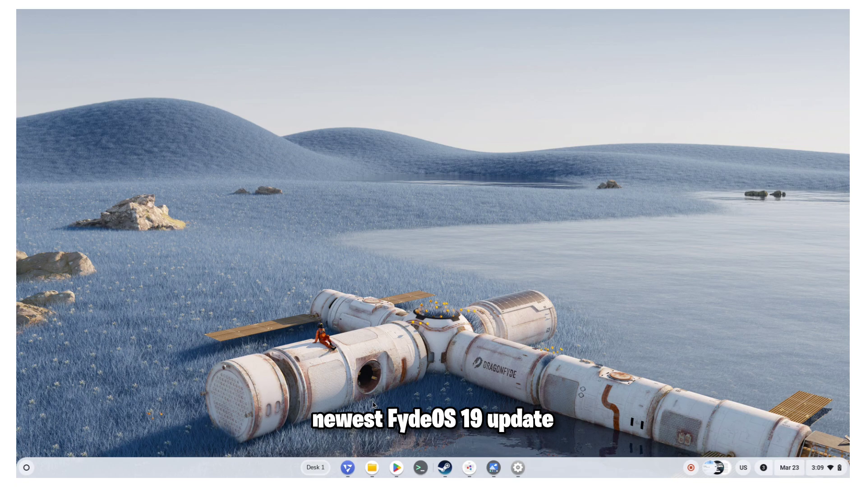
left_click(396, 467)
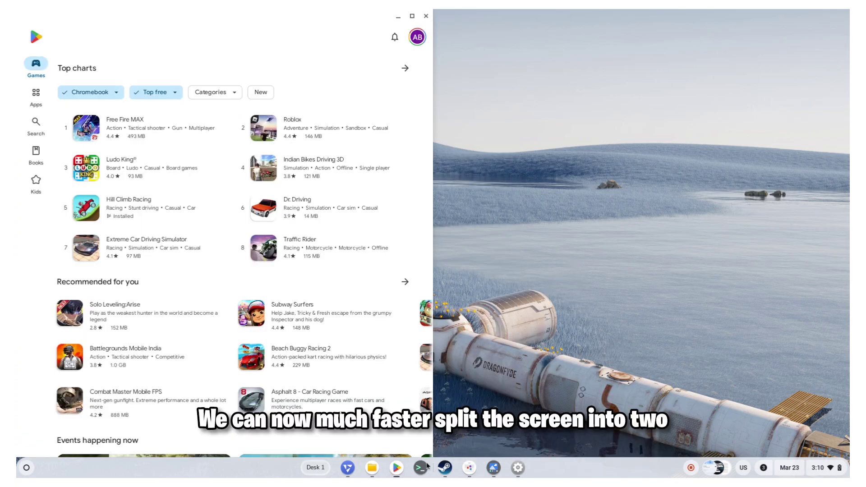
left_click(444, 469)
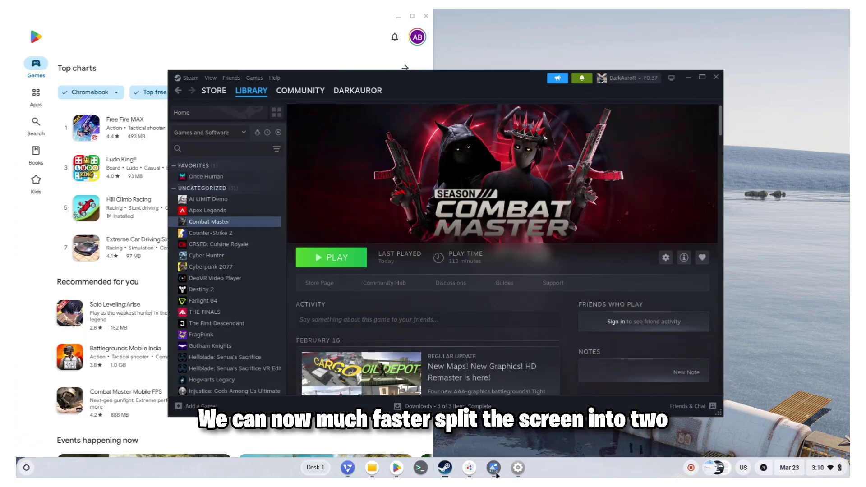
left_click(471, 470)
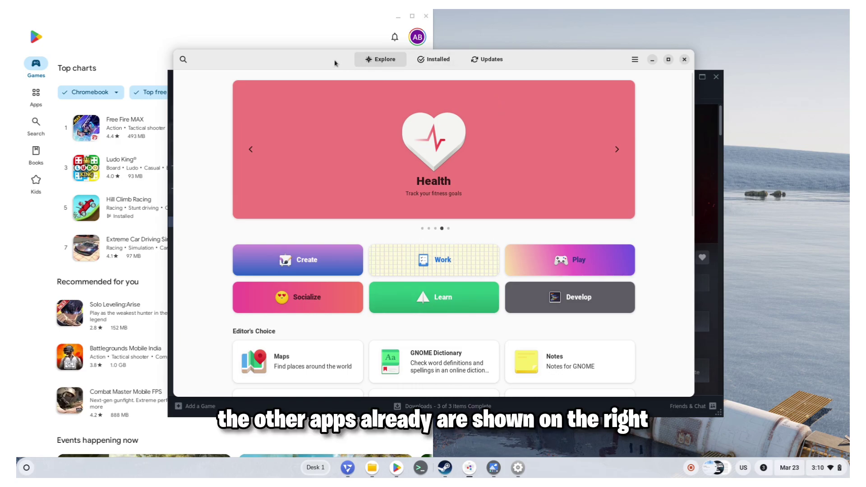
Snap GNOME Software to the right half and put Steam on the left half.
left_click_drag(335, 63, 847, 68)
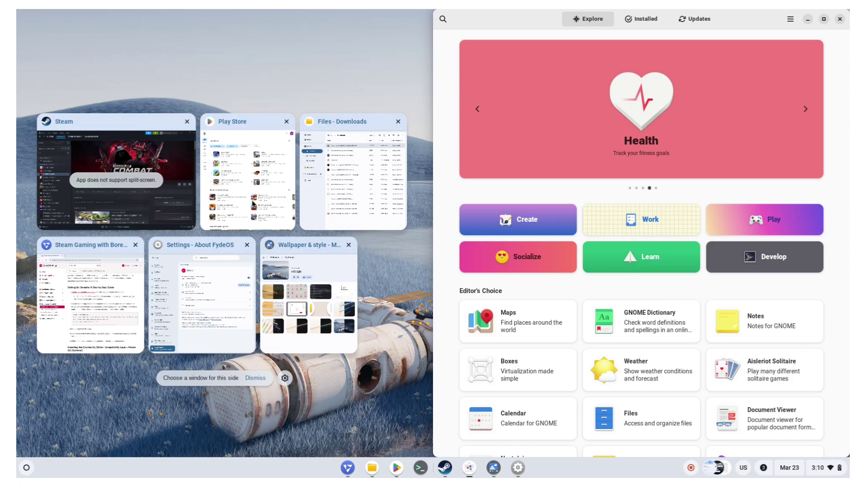
left_click(94, 182)
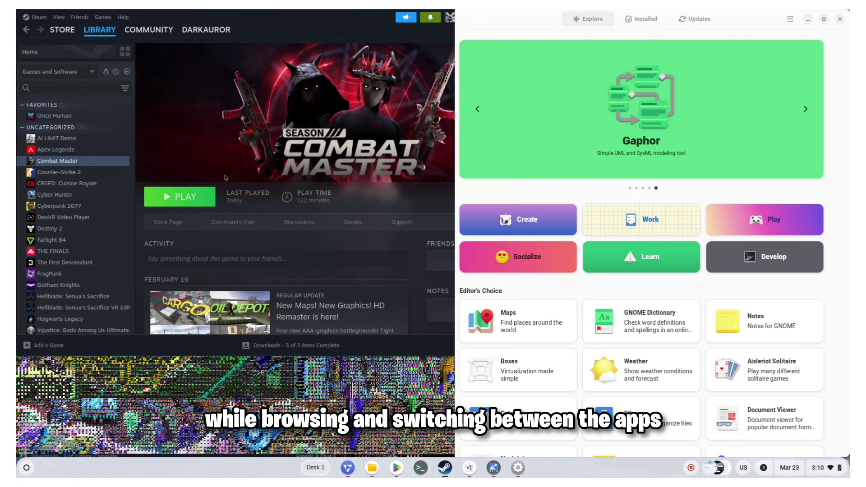
scroll(237, 227, "down", 10)
scroll(237, 226, "up", 10)
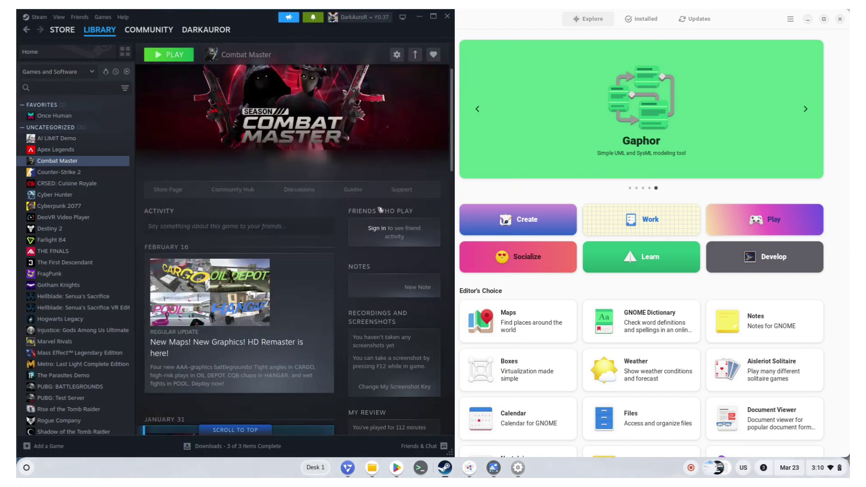
scroll(569, 214, "down", 5)
scroll(570, 213, "up", 3)
scroll(555, 203, "up", 2)
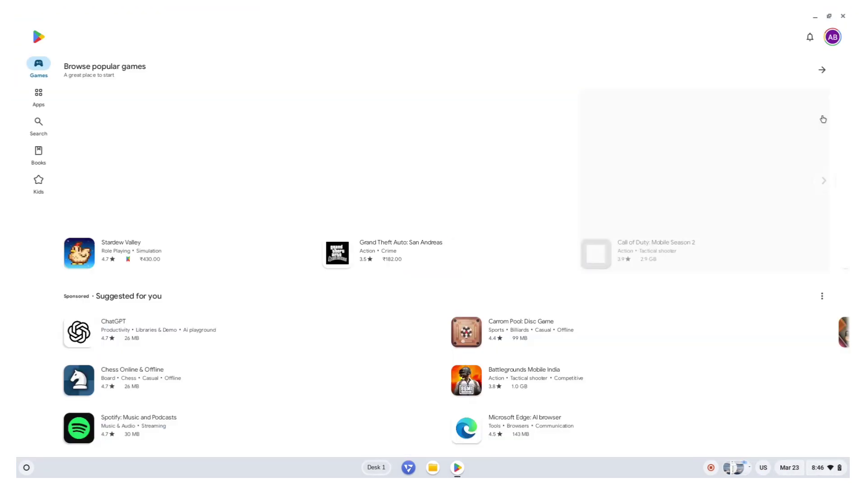
Shrink and move the Play Store window, then browse its Apps, Search, Books and Games pages.
left_click(829, 16)
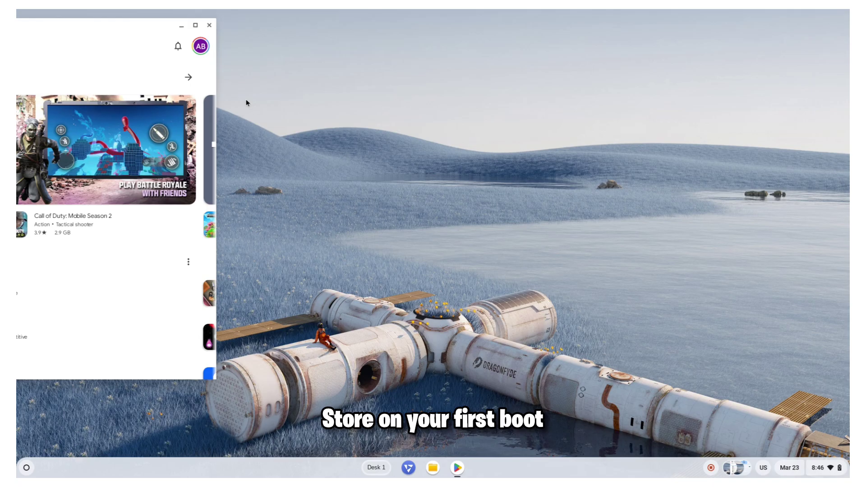
left_click_drag(149, 28, 808, 74)
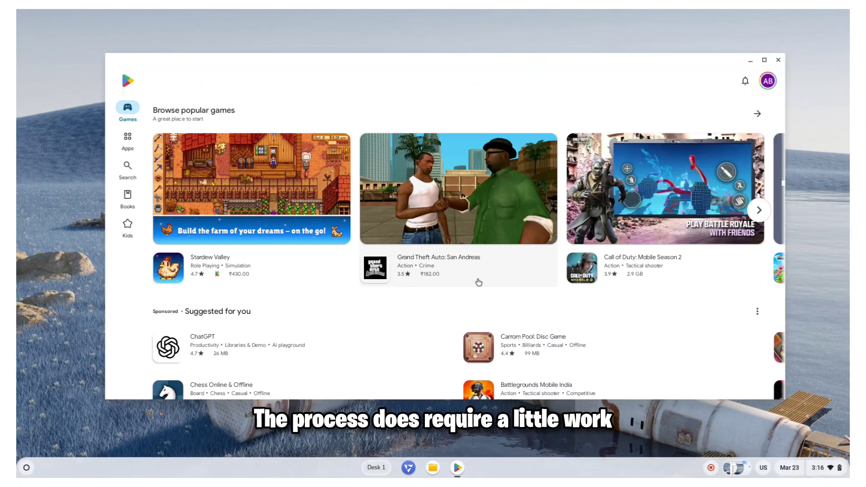
left_click(127, 138)
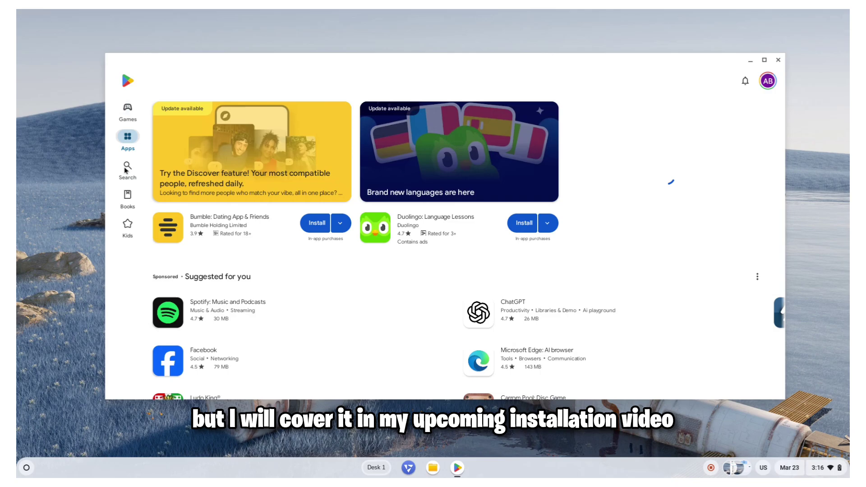
left_click(127, 167)
left_click(124, 198)
left_click(133, 118)
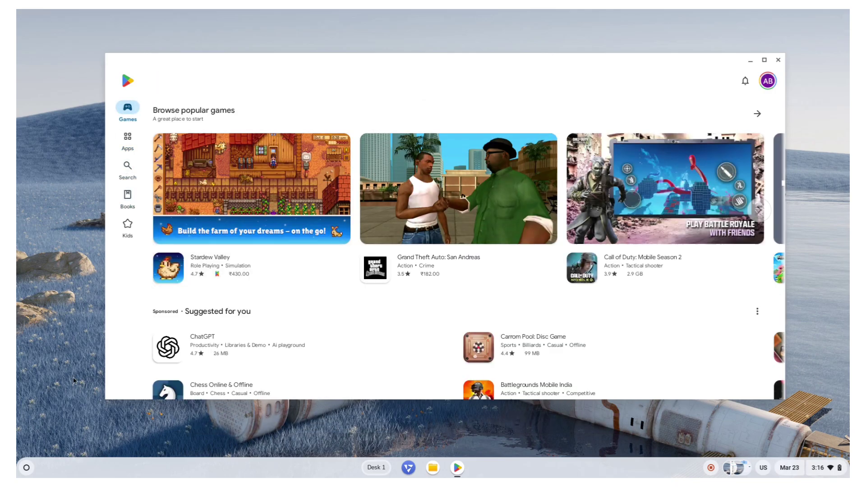
Scroll through the list of installed apps in the launcher.
left_click(27, 467)
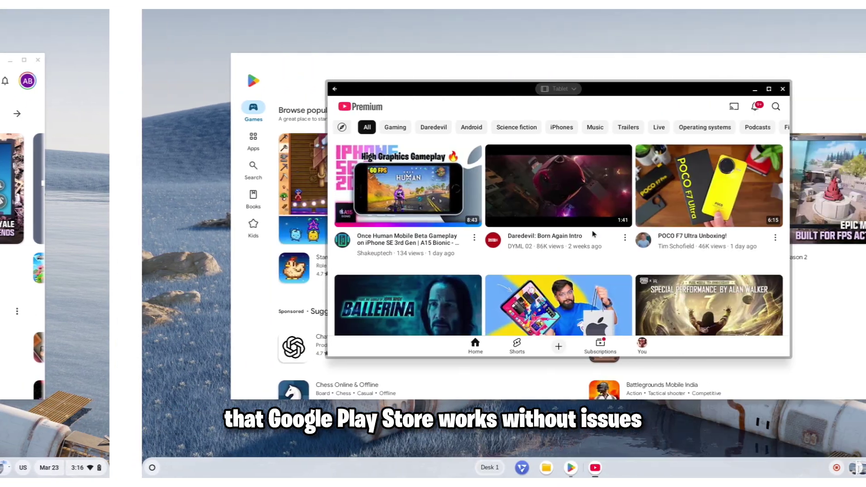
scroll(594, 234, "down", 15)
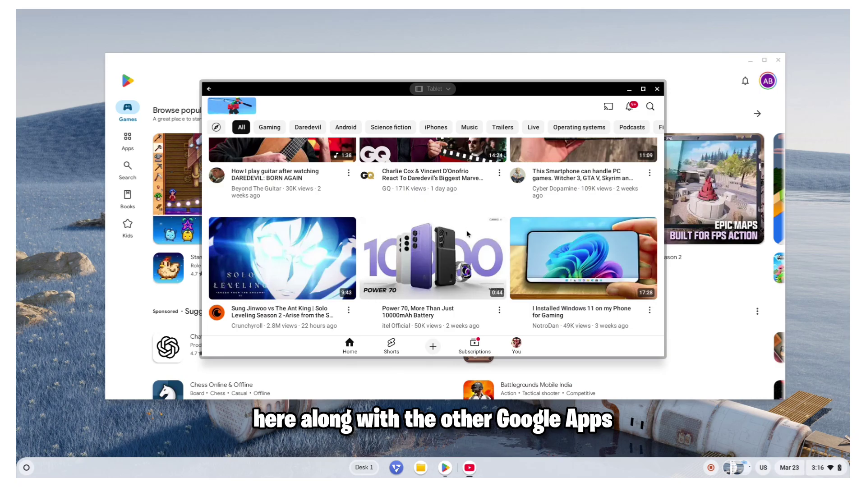
scroll(468, 234, "down", 10)
scroll(467, 233, "down", 10)
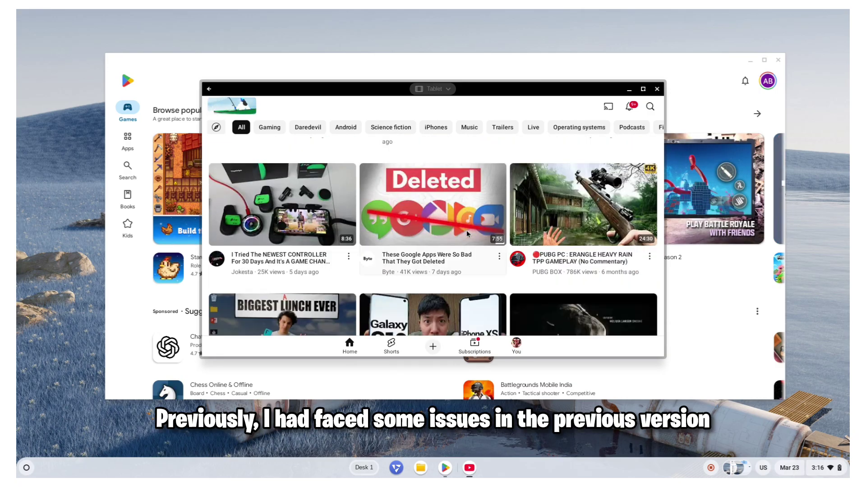
scroll(468, 234, "down", 2)
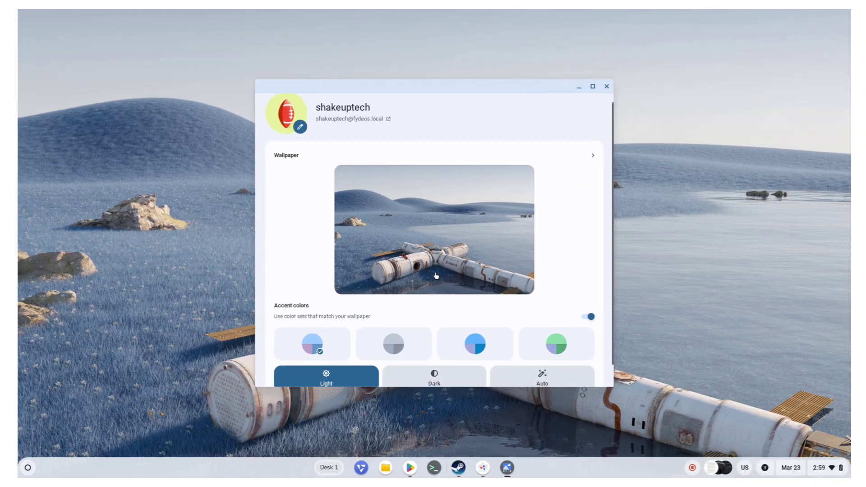
Make the Settings window taller, open Diagnostics from About FydeOS, and minimize the Wallpaper window.
scroll(436, 275, "down", 1)
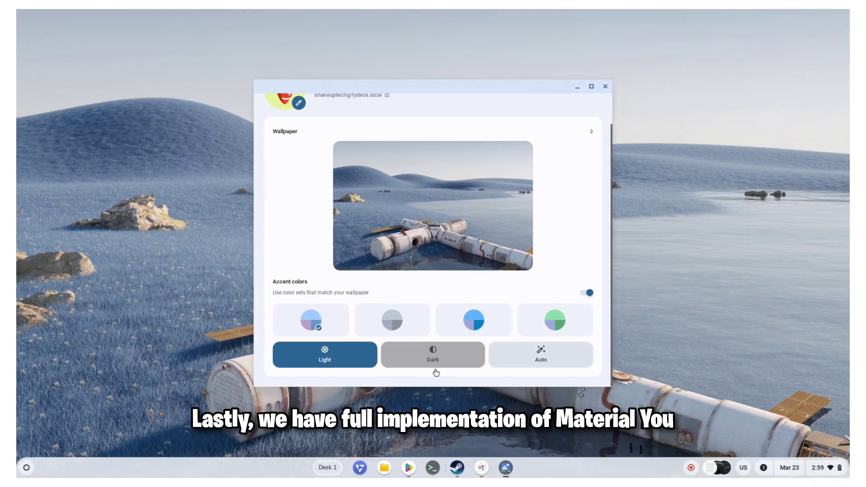
left_click_drag(425, 387, 426, 445)
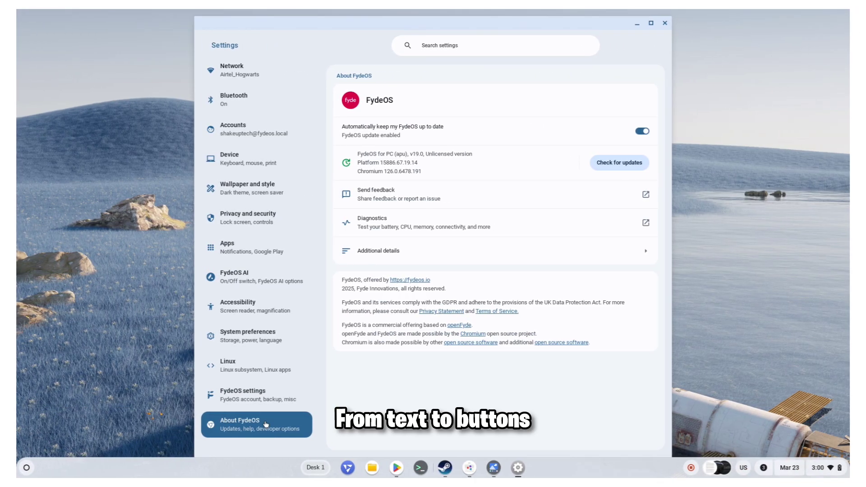
left_click(413, 224)
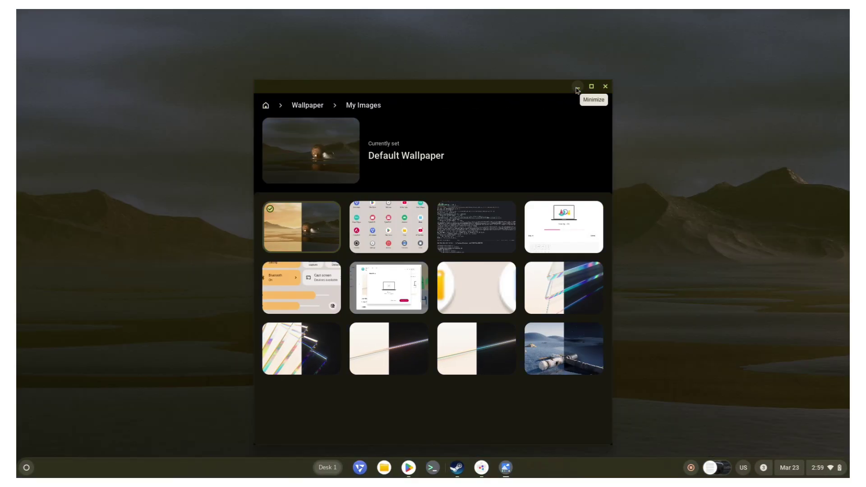
left_click(577, 89)
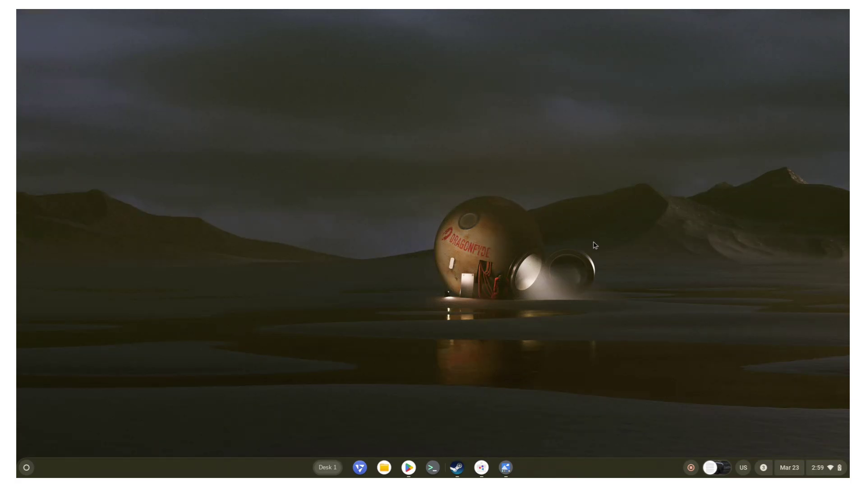
Bring back the Wallpaper & style window and switch the system theme to Light.
left_click(508, 471)
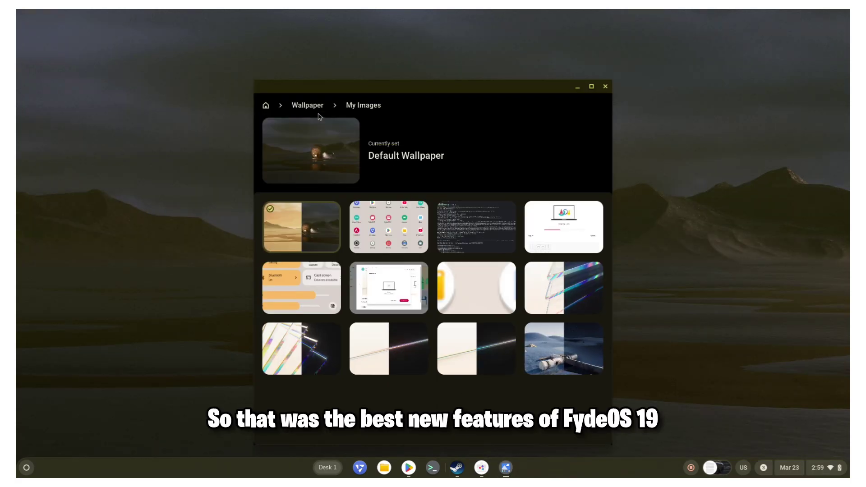
left_click(291, 107)
left_click(271, 108)
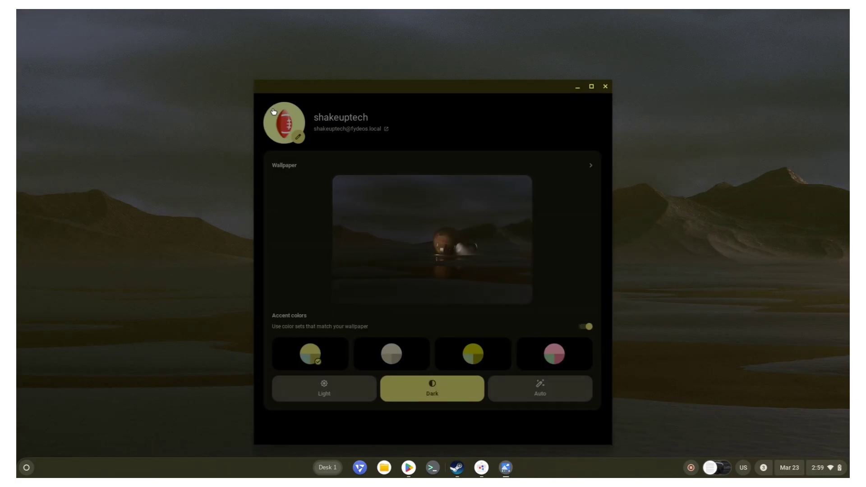
left_click(354, 393)
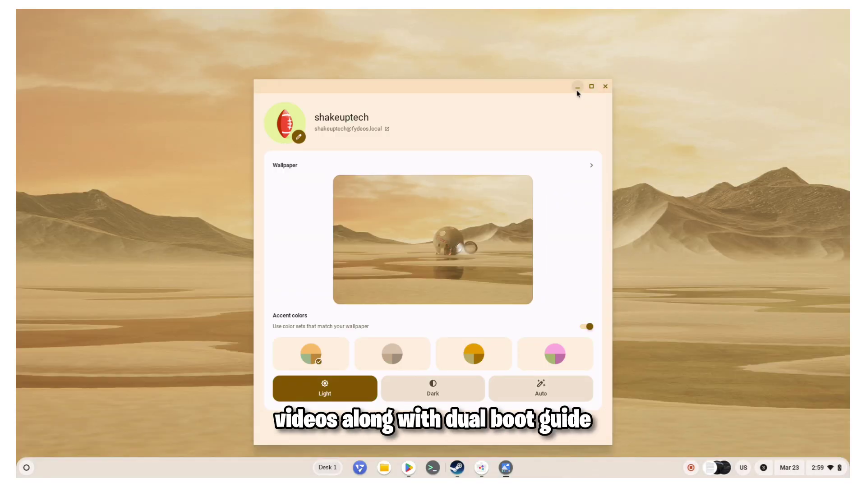
left_click(577, 87)
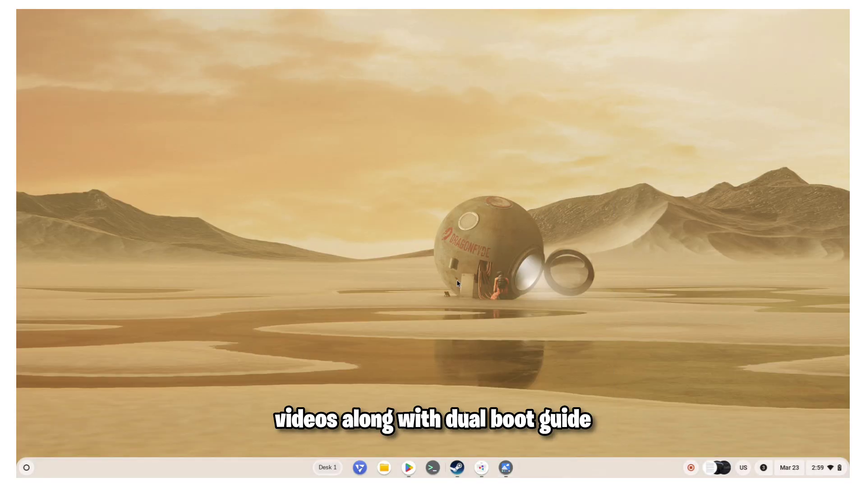
left_click(506, 467)
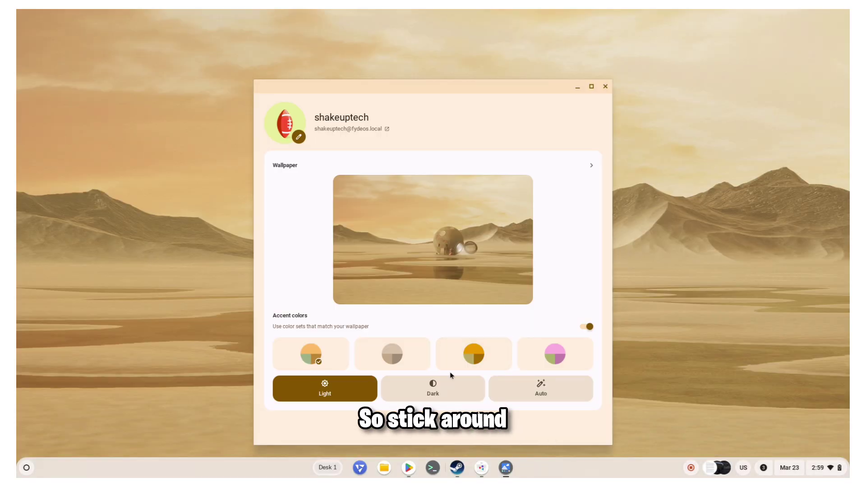